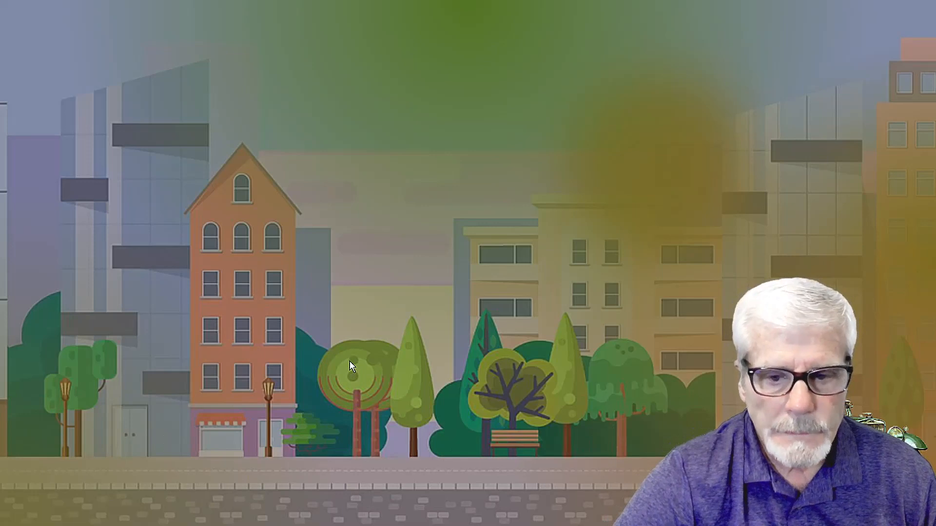
- Exit the slide show and view the options available for presenting the slides
key("Escape")
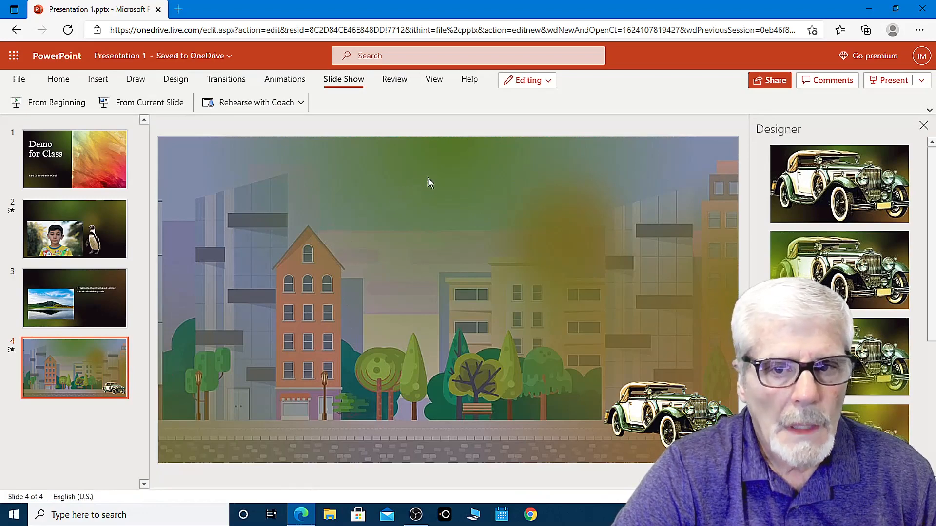
left_click(774, 82)
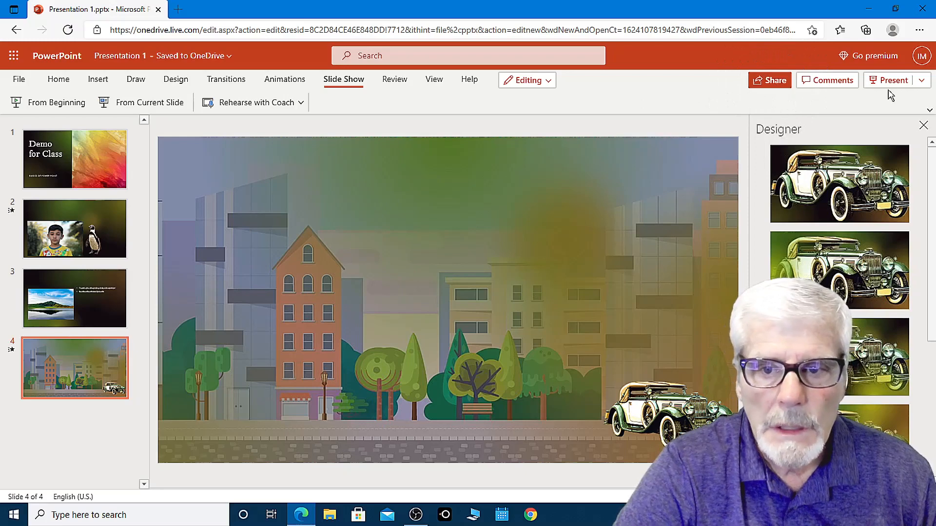
left_click(904, 86)
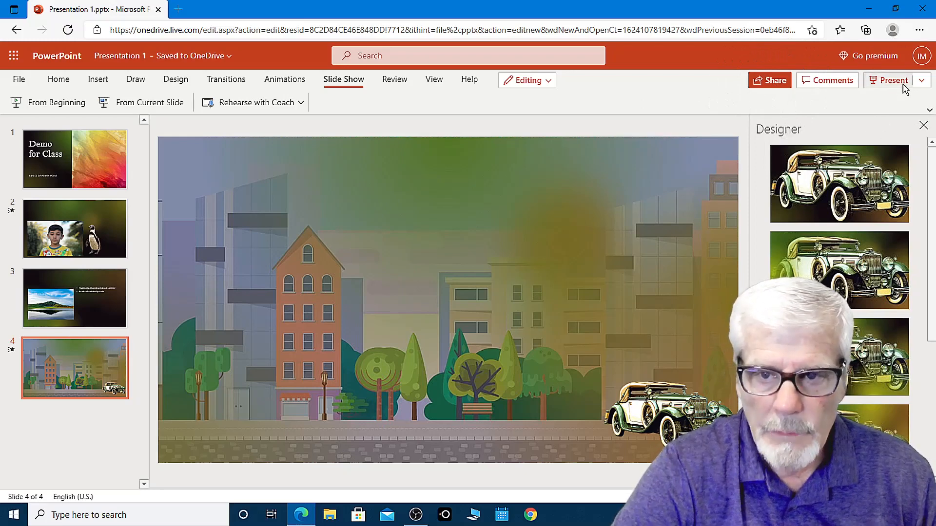
left_click(922, 82)
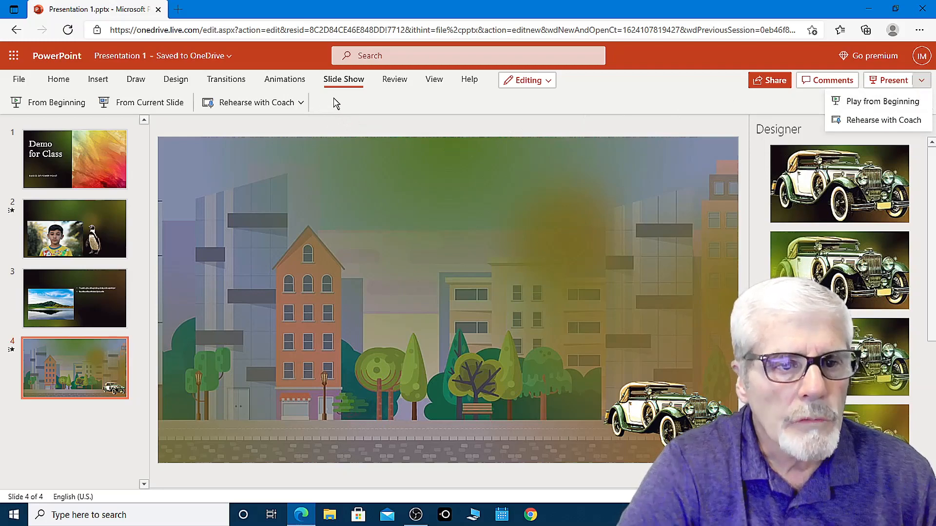
- Draw a star, an arrow, a wavy scribble and a short line in black pen ink on slide 4
left_click(136, 83)
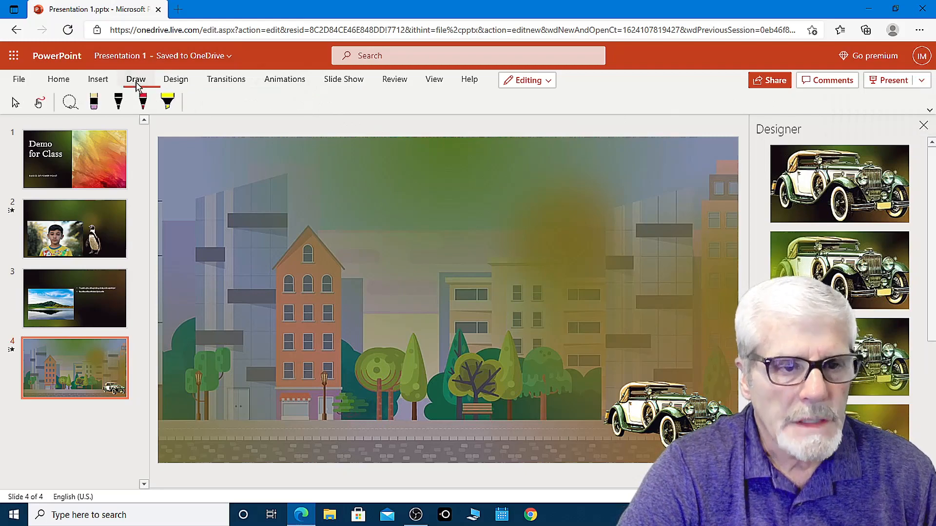
left_click(118, 103)
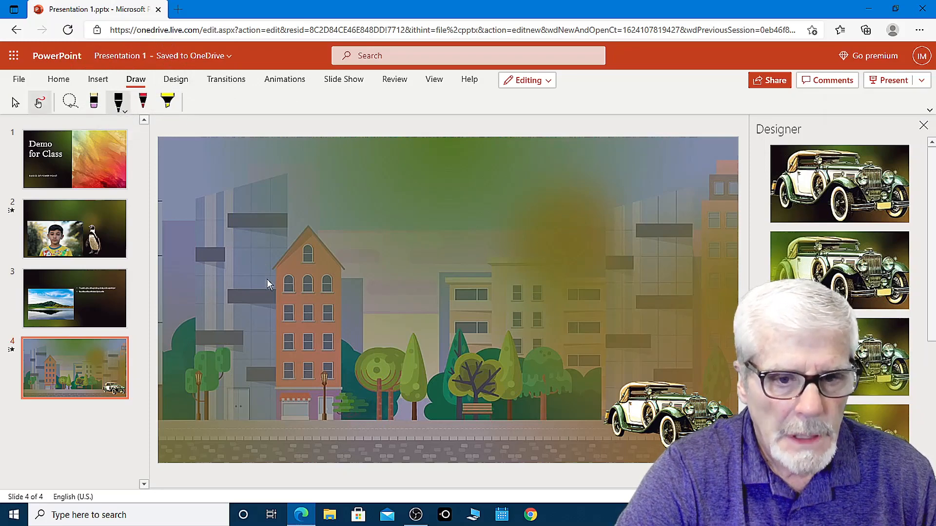
left_click_drag(309, 285, 349, 241)
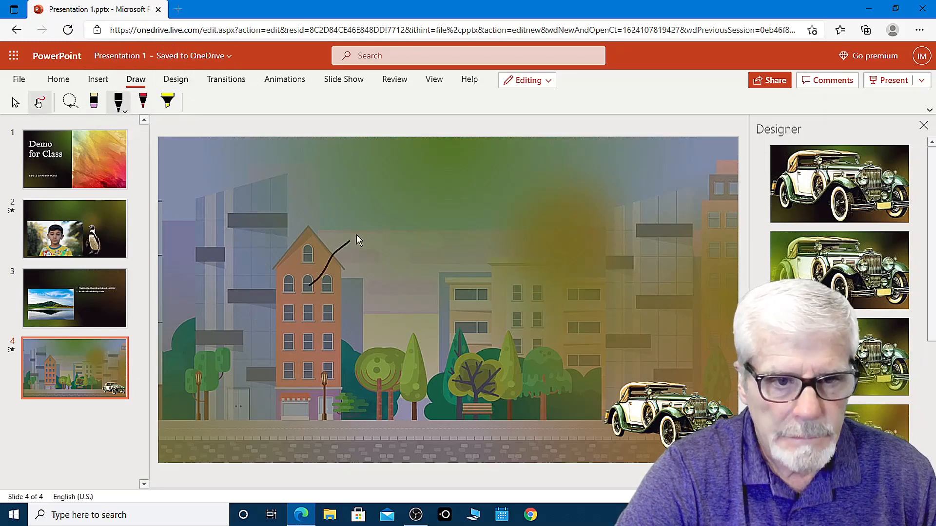
left_click_drag(385, 201, 391, 312)
mouse_move(310, 221)
left_mouse_down()
mouse_move(457, 252)
mouse_move(345, 260)
left_mouse_up()
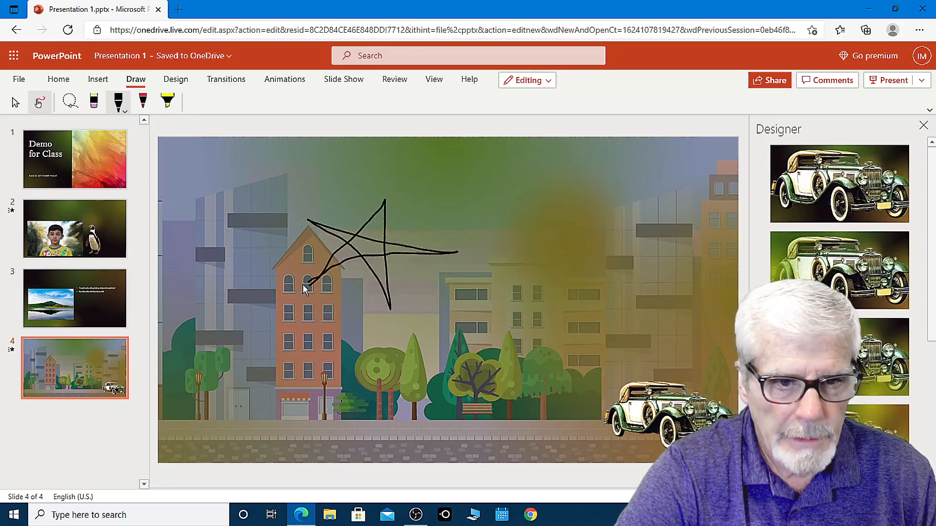
left_click_drag(372, 350, 453, 327)
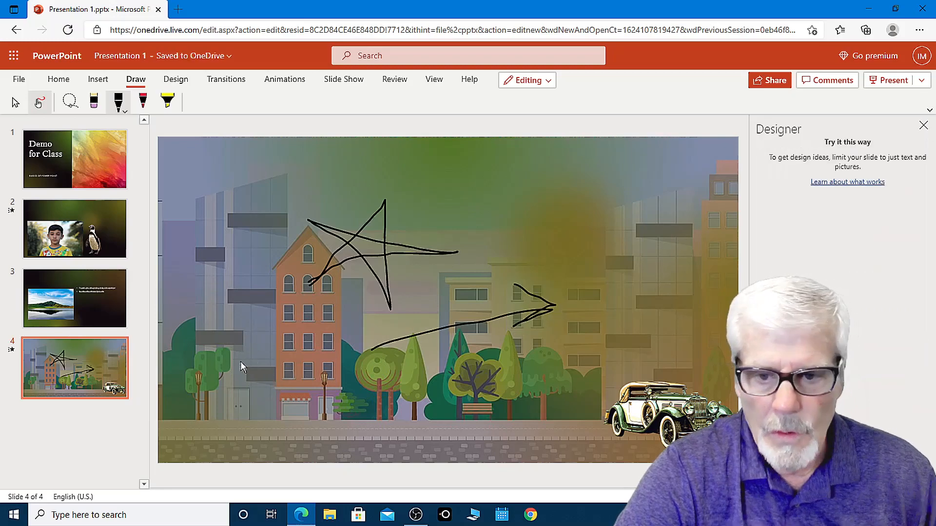
left_click_drag(245, 352, 244, 379)
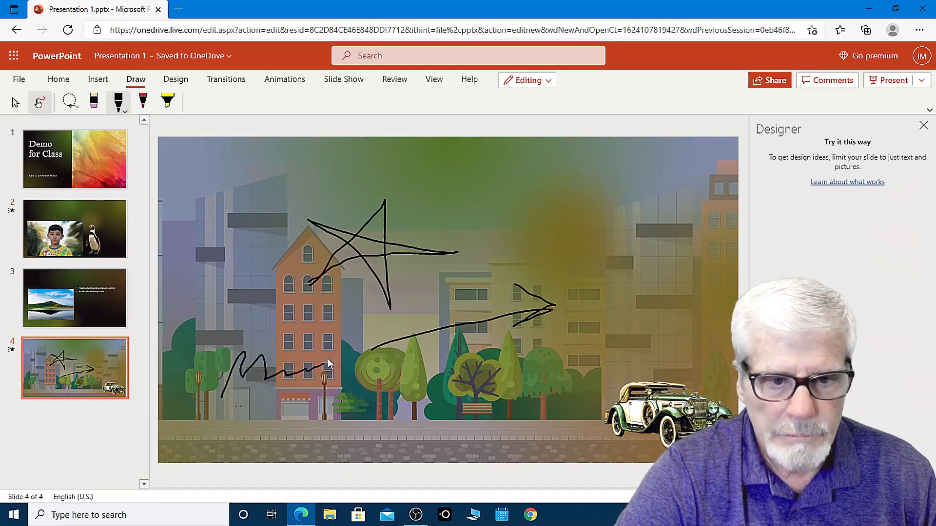
left_click_drag(435, 377, 504, 363)
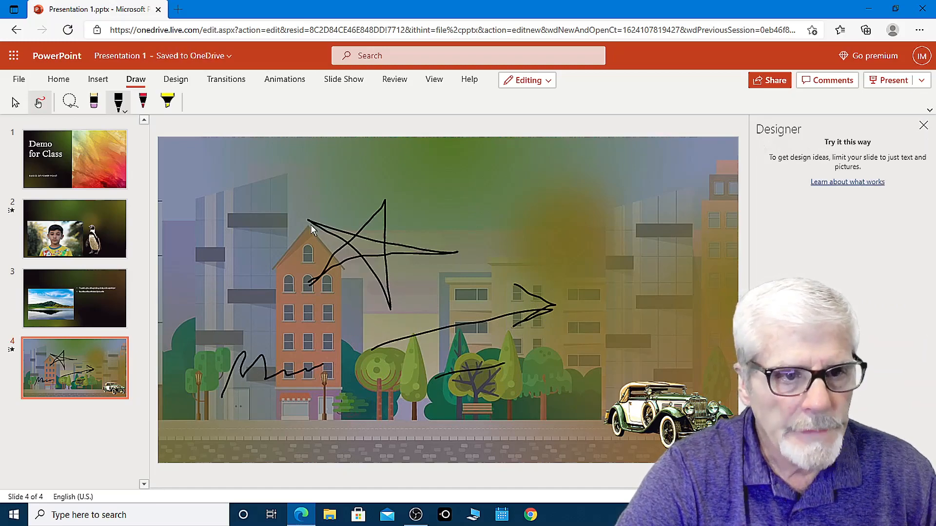
- Erase all the black ink strokes from slide 4 with the eraser and toggle inking off and on
left_click(92, 106)
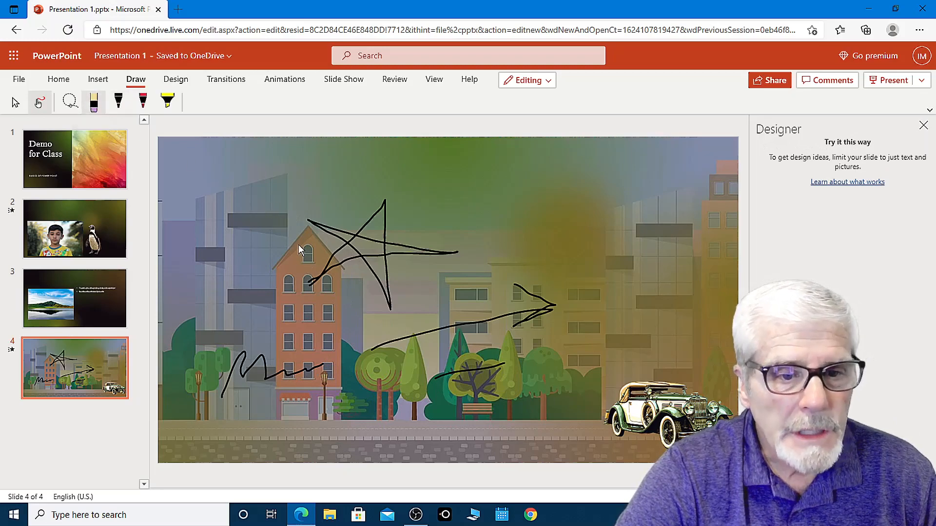
left_click_drag(299, 244, 399, 259)
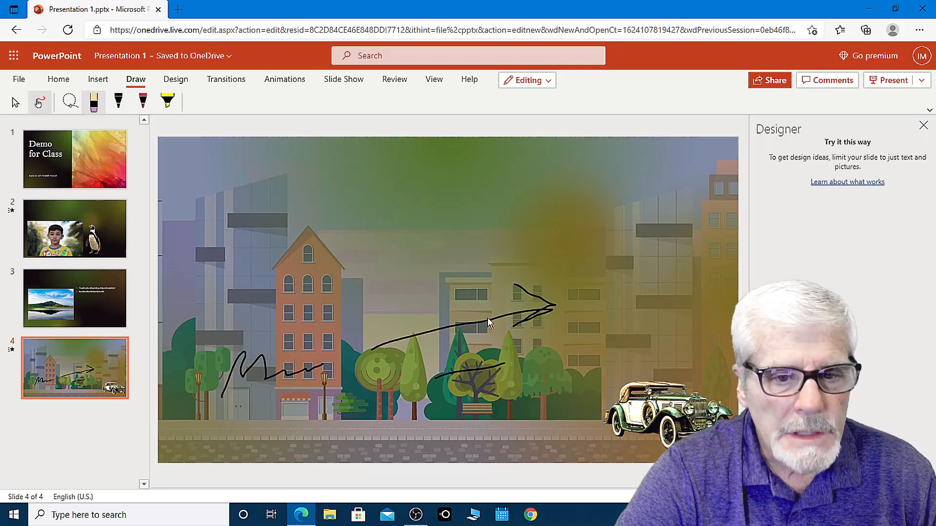
mouse_move(382, 285)
left_mouse_down()
mouse_move(497, 385)
mouse_move(371, 364)
mouse_move(249, 384)
left_mouse_up()
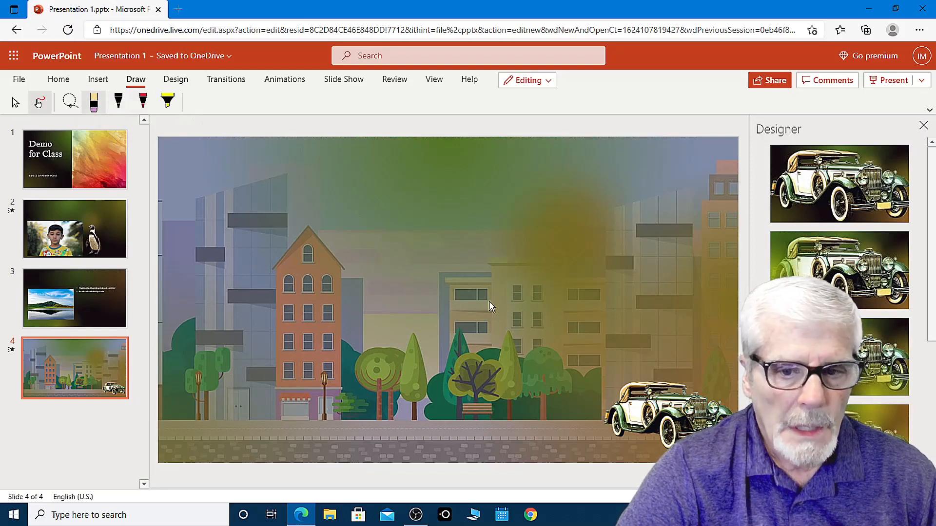
left_click(12, 106)
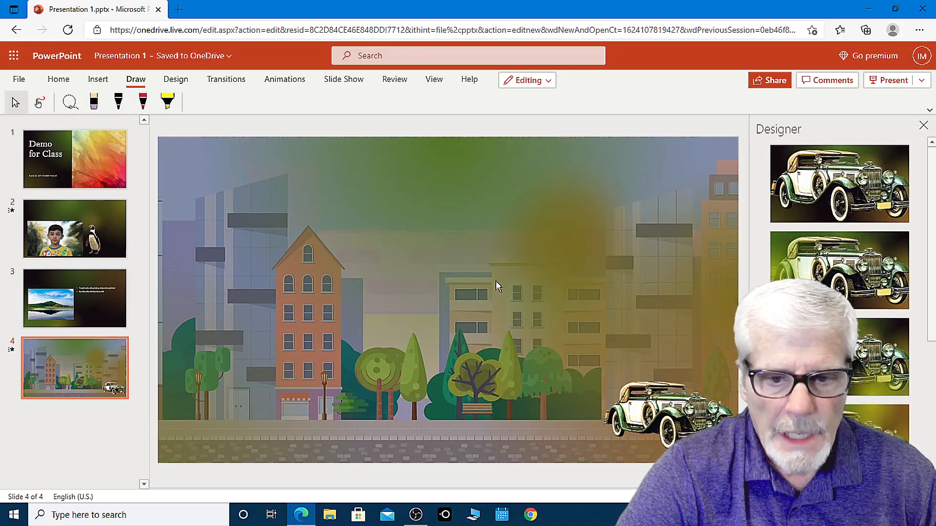
left_click(38, 107)
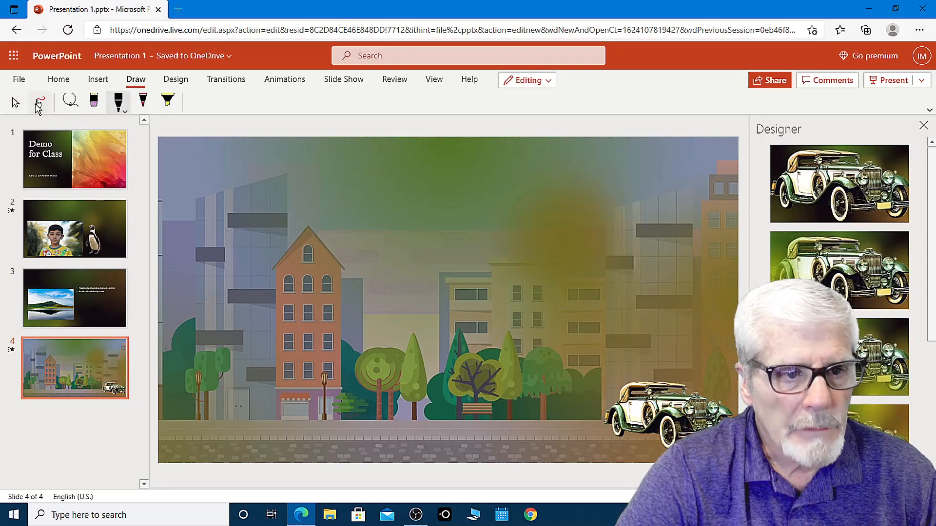
left_click(38, 106)
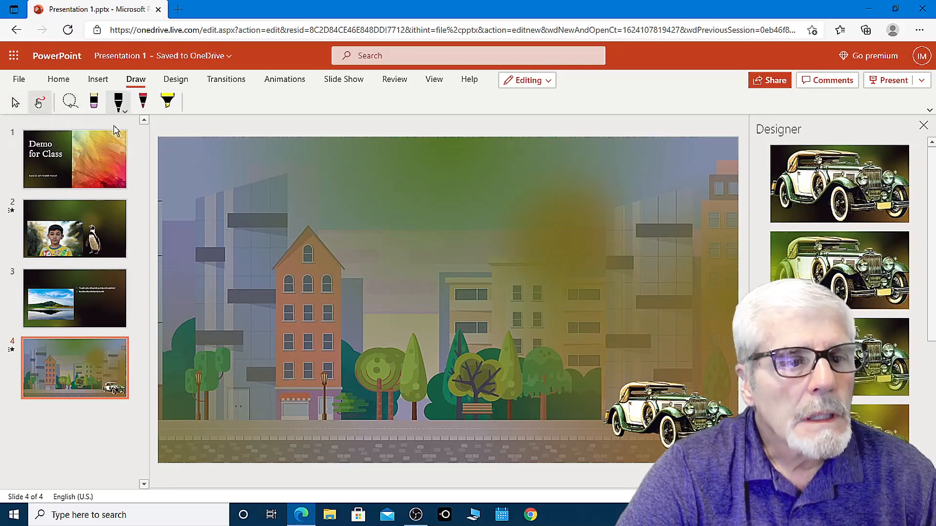
- Insert the black car icon from the stock icon library into slide 4
left_click(98, 81)
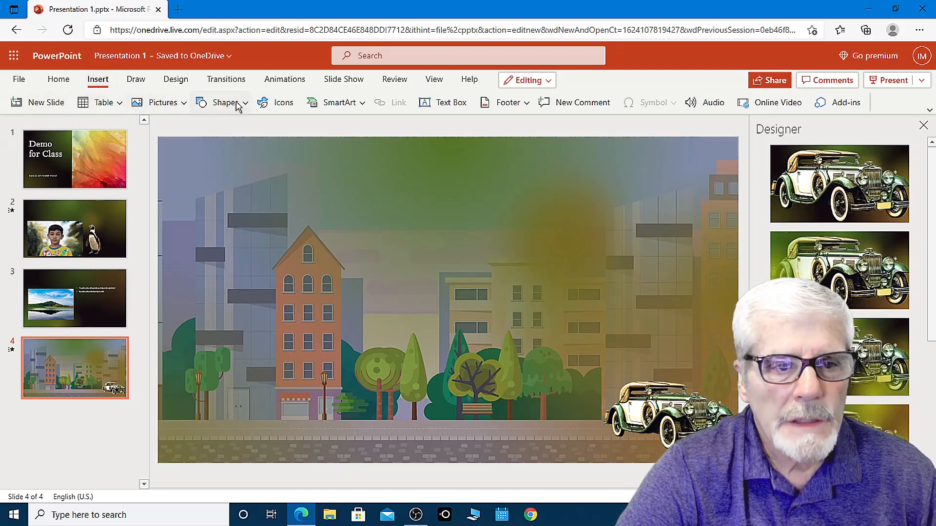
left_click(283, 111)
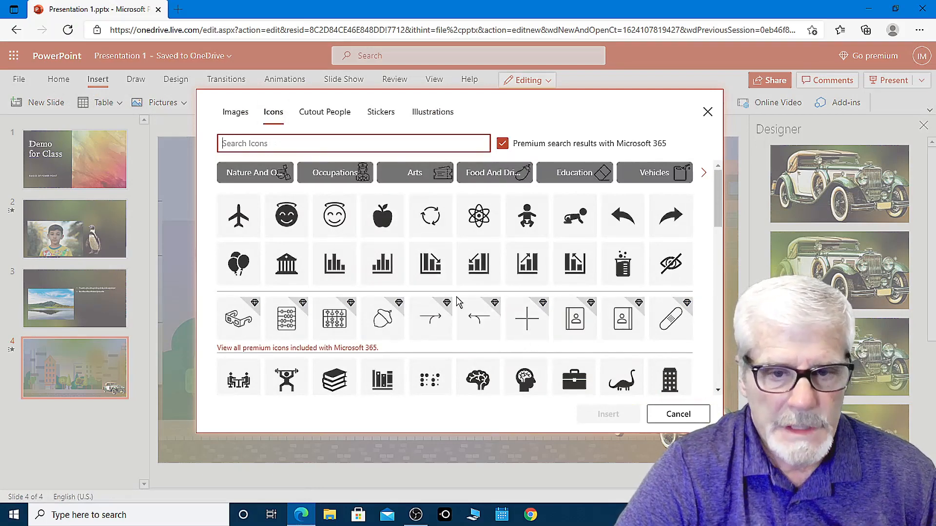
scroll(455, 297, "down", 3)
scroll(470, 297, "down", 1)
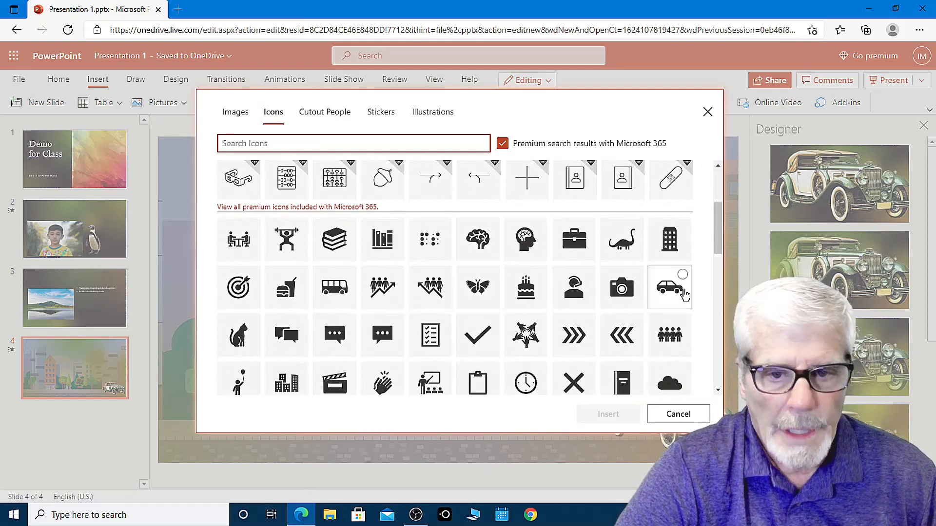
left_click(675, 297)
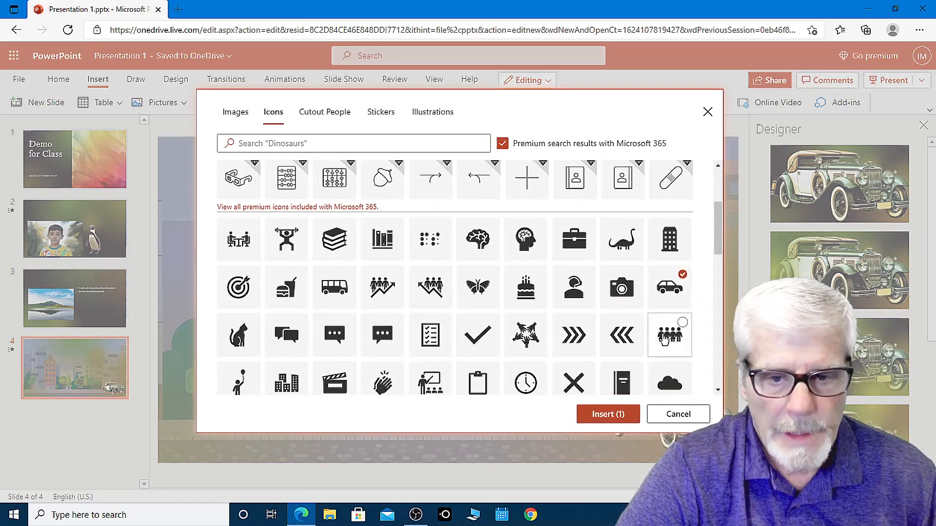
left_click(606, 415)
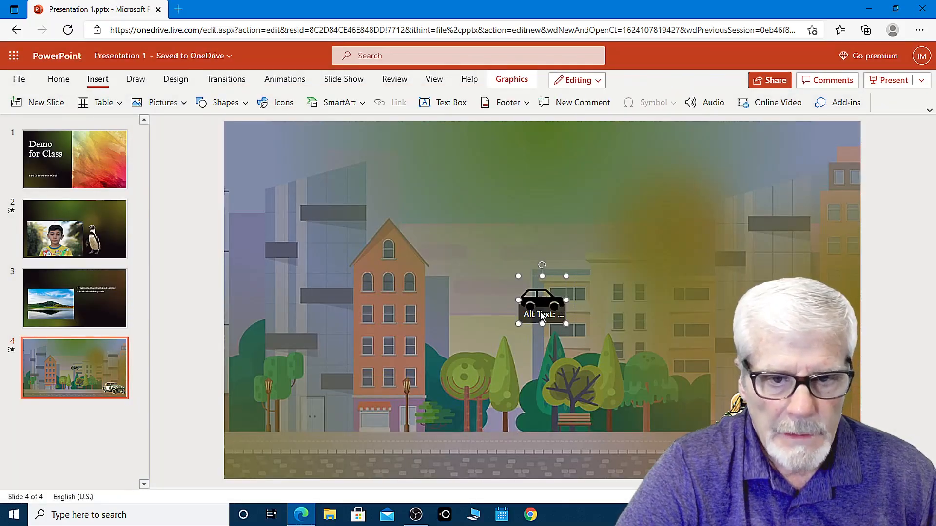
- Switch from inking to object selection and move the car icon onto the road below the round tree
left_click(429, 294)
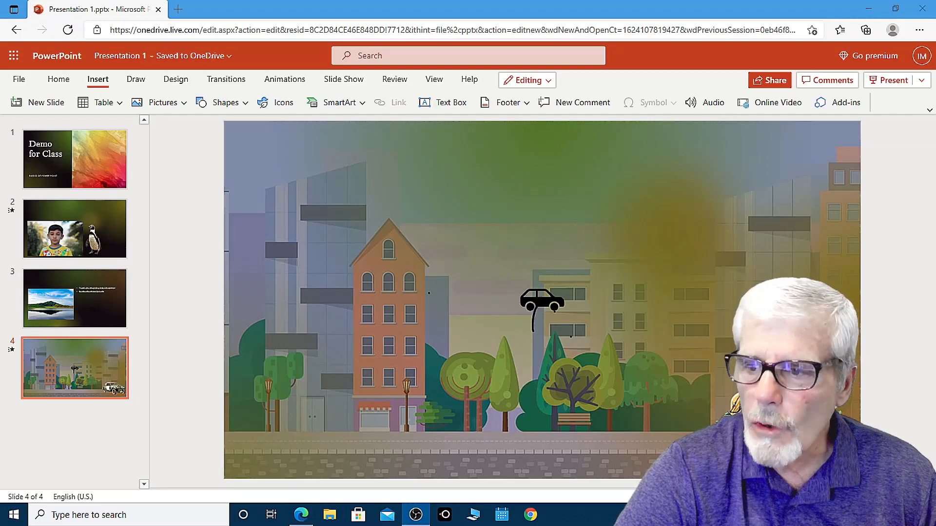
left_click(137, 80)
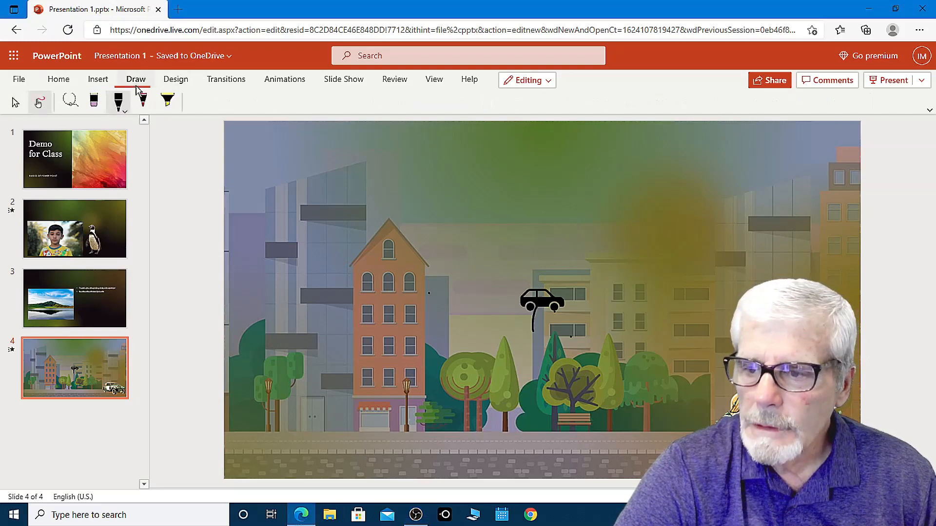
left_click(13, 100)
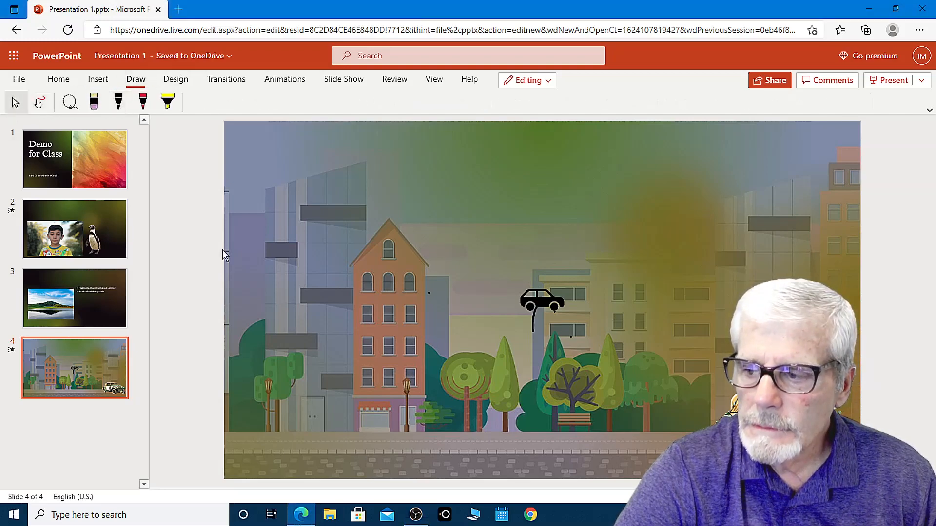
left_click(550, 303)
left_click_drag(549, 303, 301, 427)
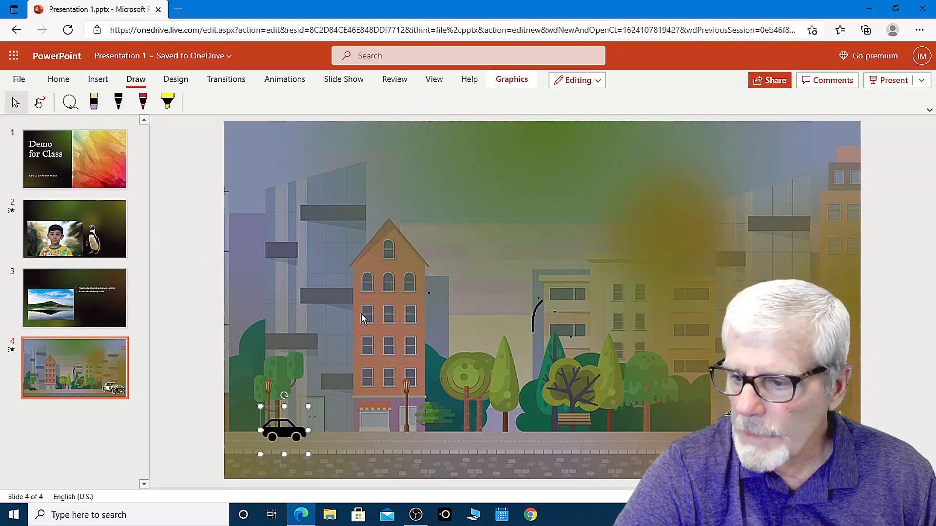
left_click_drag(285, 423, 474, 422)
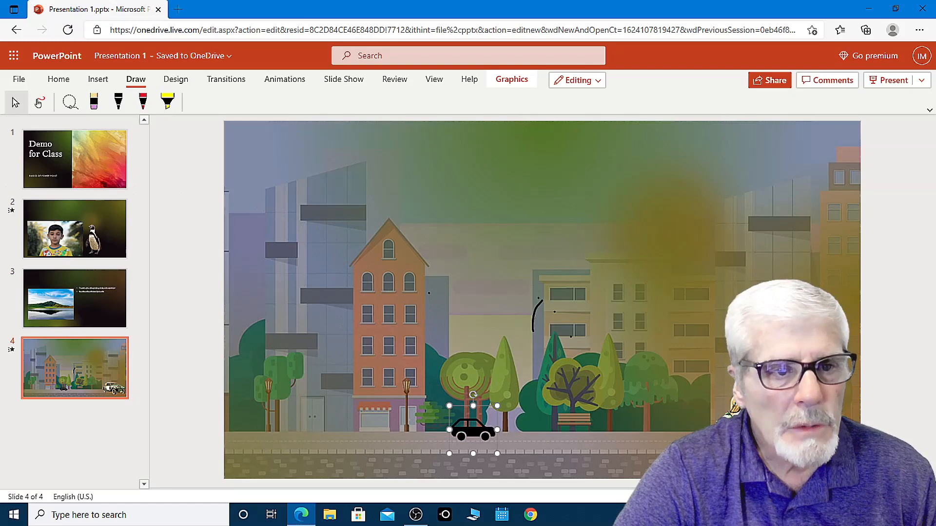
key("alt+Tab")
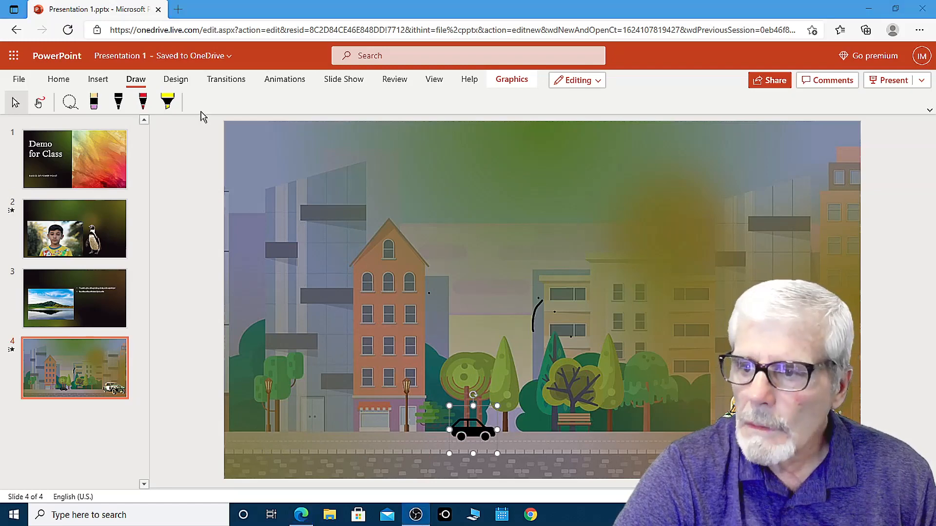
- Insert the List SmartArt graphic made of four overlapping circles in a row on slide 4
left_click(100, 81)
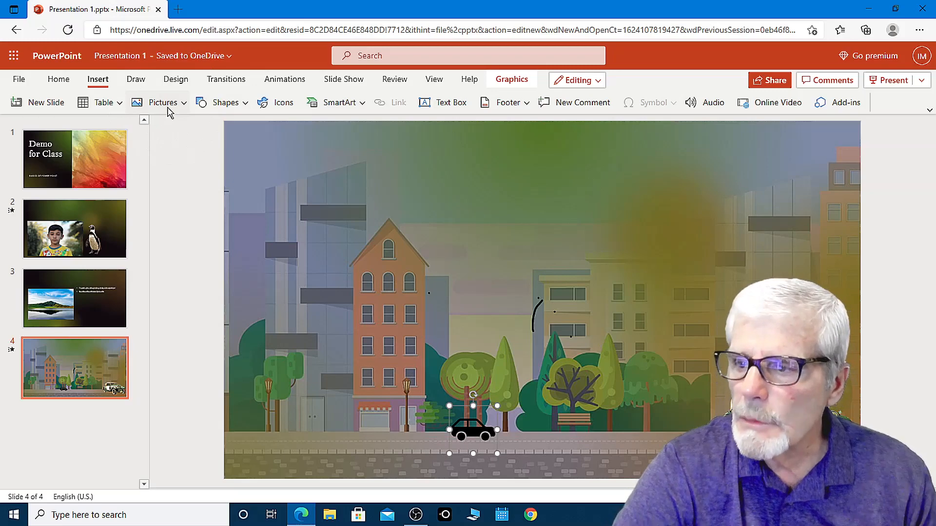
left_click(350, 106)
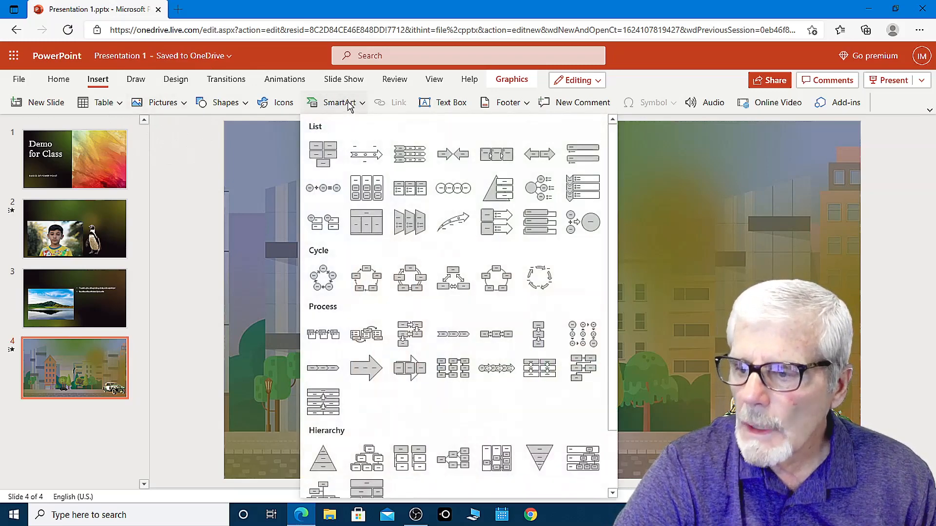
scroll(492, 310, "down", 2)
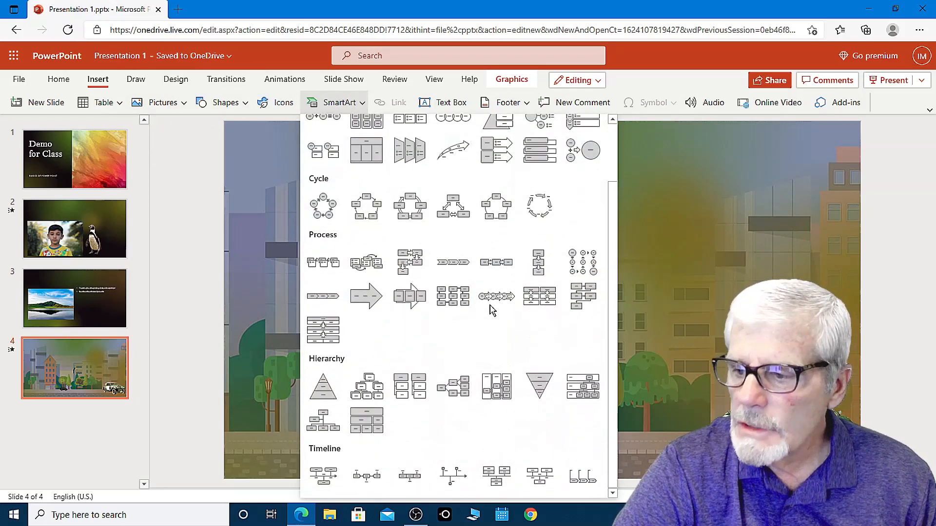
scroll(496, 341, "up", 2)
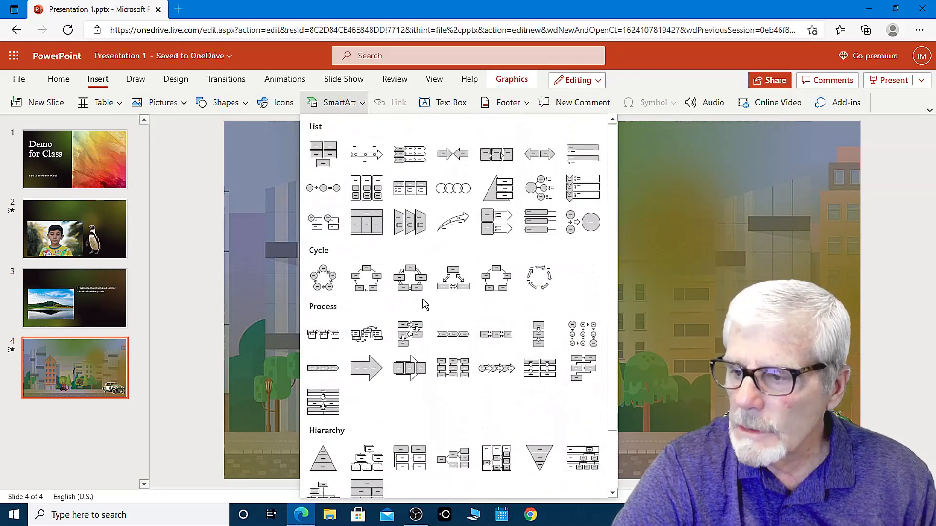
left_click(457, 191)
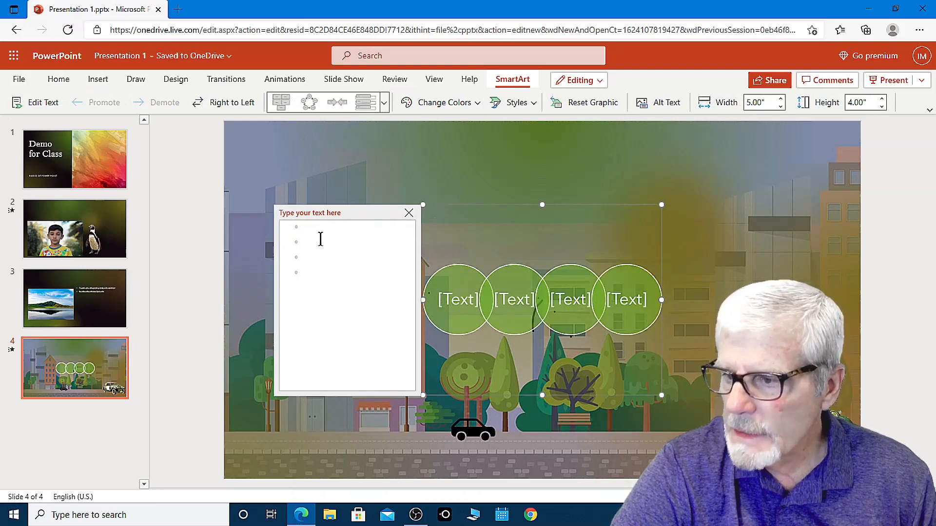
- Enter "gsdfjdfj" and "dfdfdf" as the text of the first two SmartArt circles and close the text editor
left_click(312, 230)
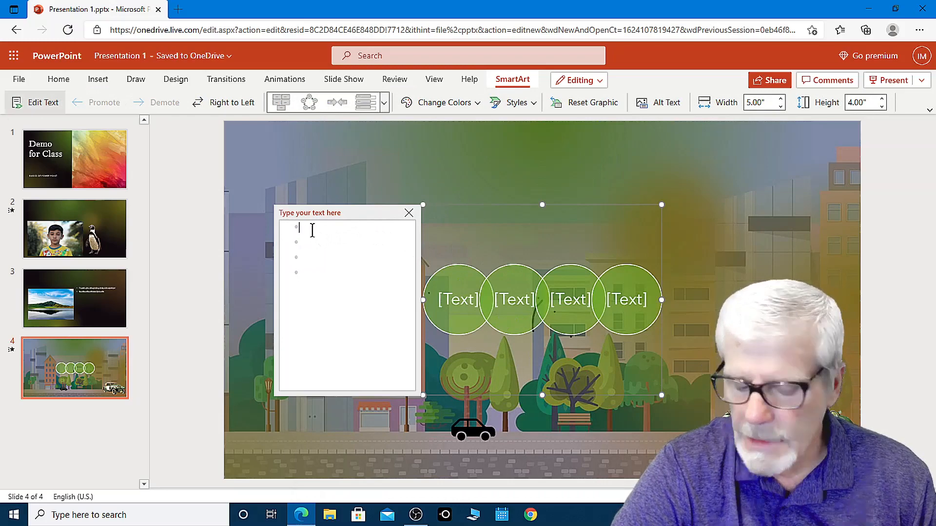
type("gsdfjdfj")
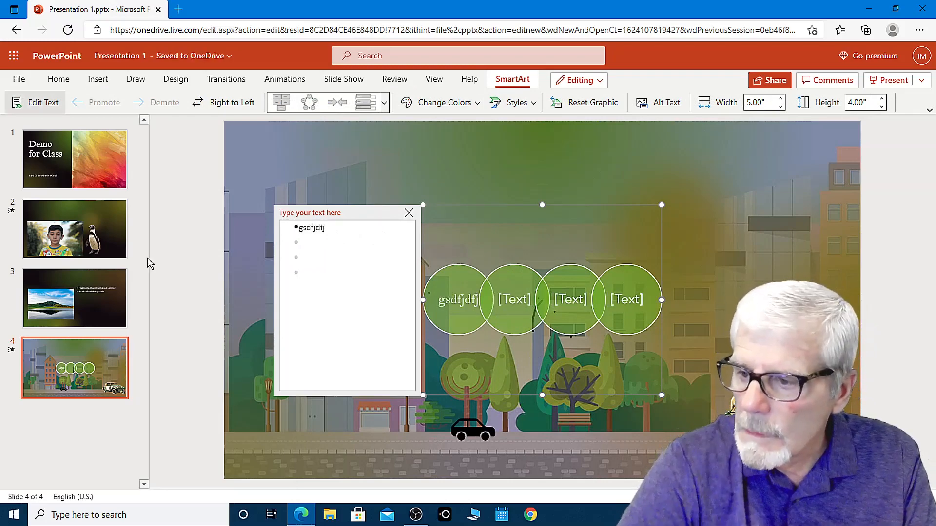
left_click(302, 243)
type("dfdfdf")
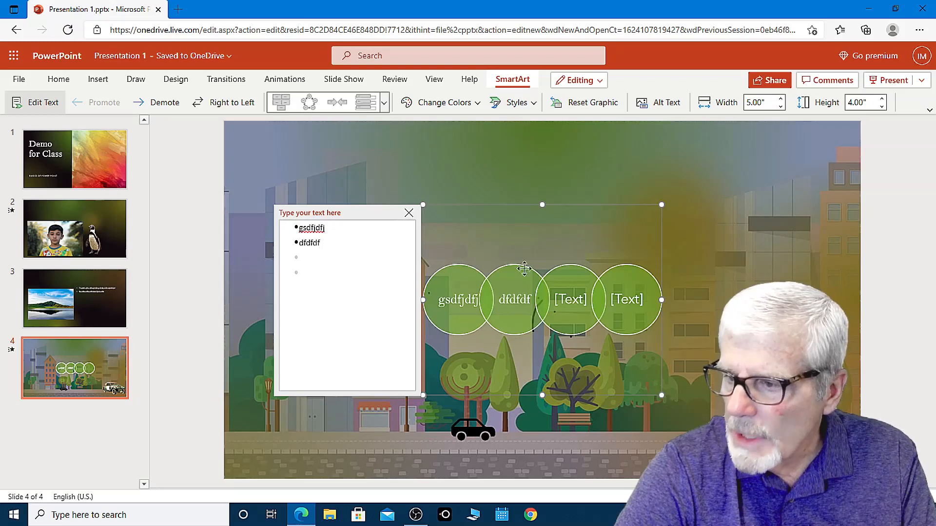
left_click(408, 215)
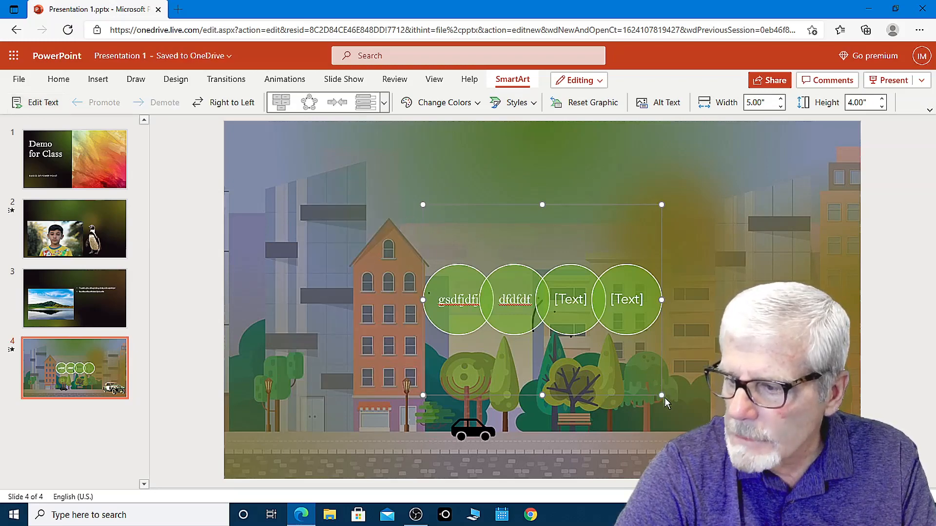
- Resize the SmartArt graphic to about 7.48" wide and 3.88" high, and delete it from the slide
left_click_drag(663, 396, 780, 390)
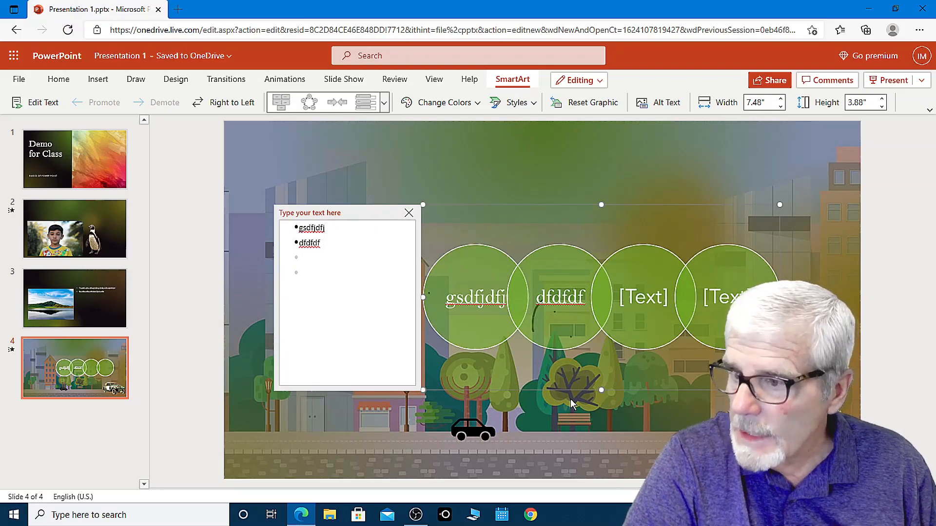
key("Delete")
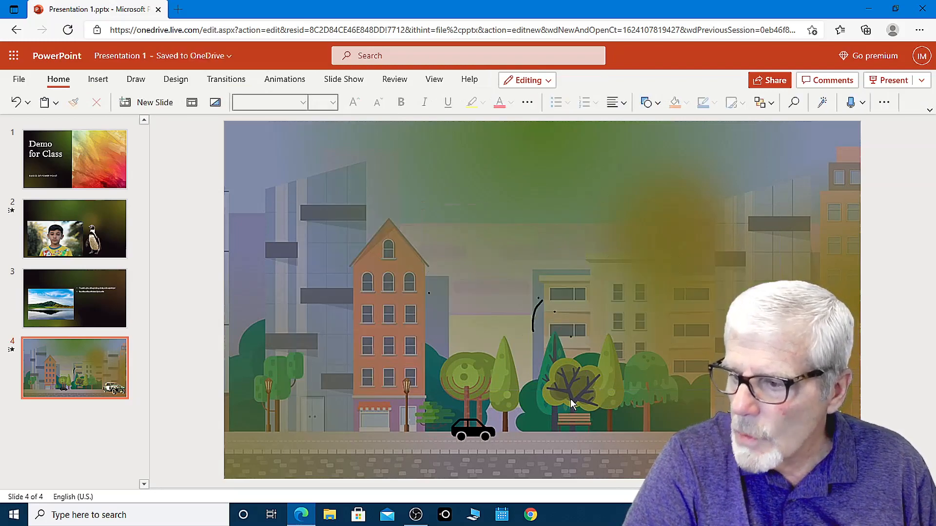